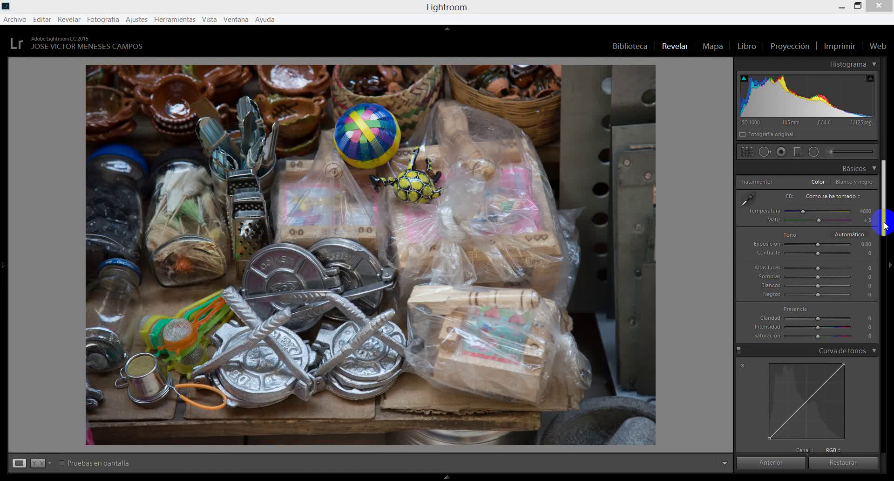
Enable lens profile corrections and chromatic aberration removal in Lens Corrections.
left_click(743, 235)
left_click(744, 244)
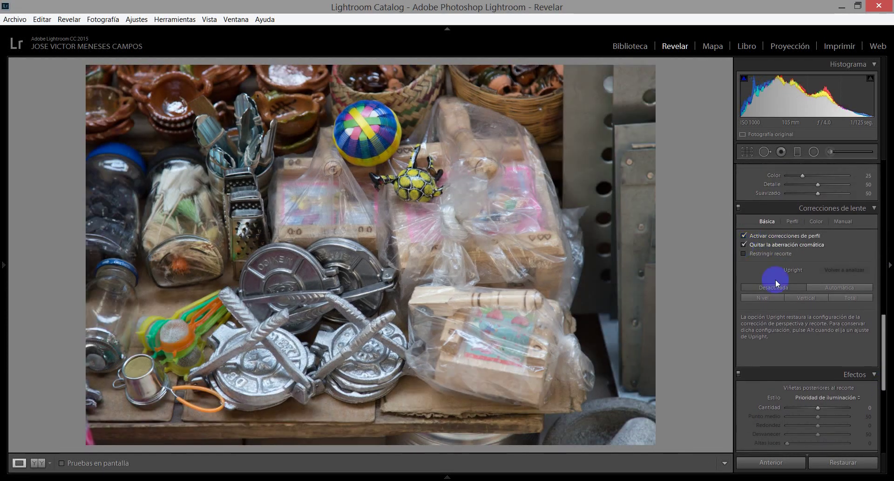
left_click_drag(883, 356, 880, 196)
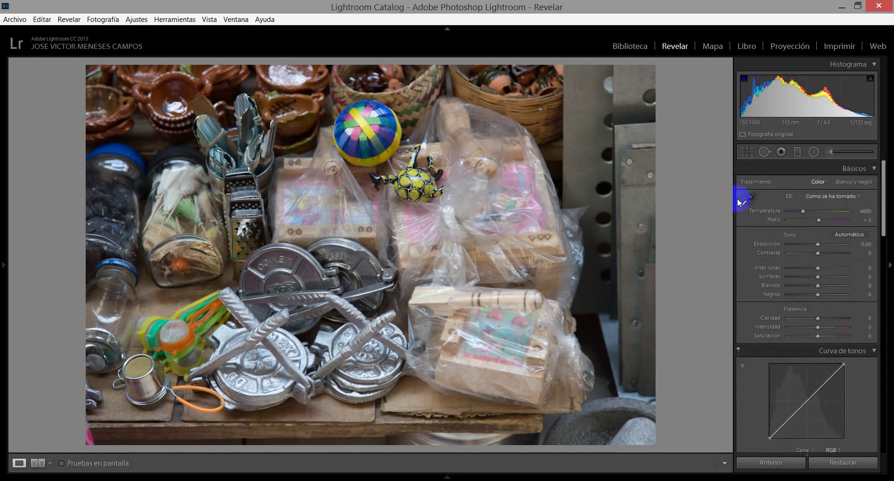
Try the white balance eyedropper on a grey area, then restore As Shot (4600, +5).
left_click(748, 198)
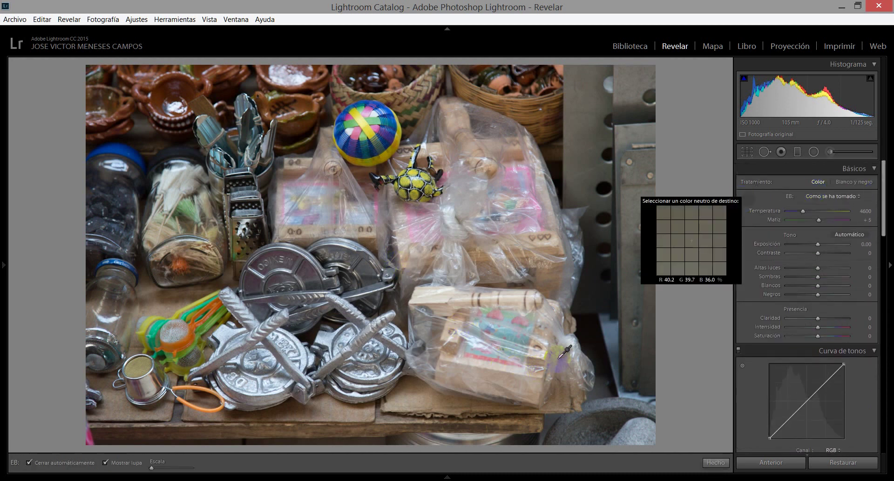
left_click_drag(581, 176, 592, 162)
left_click(591, 163)
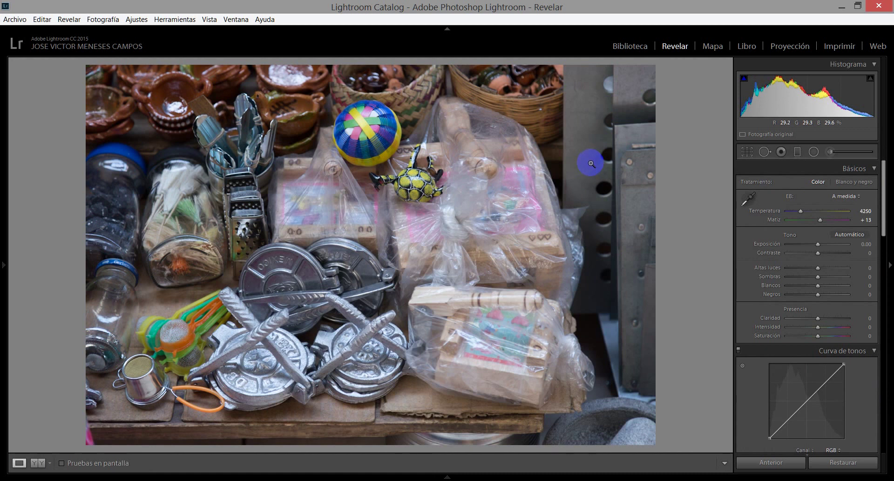
left_click(748, 198)
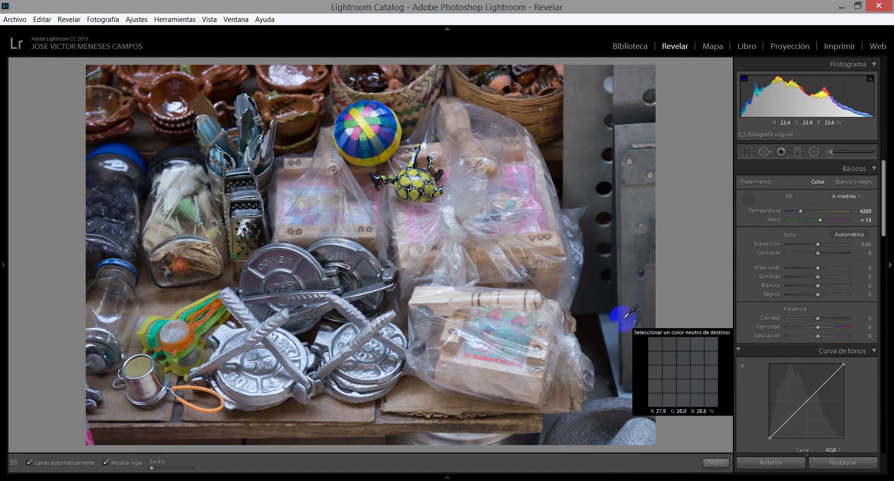
key("Escape")
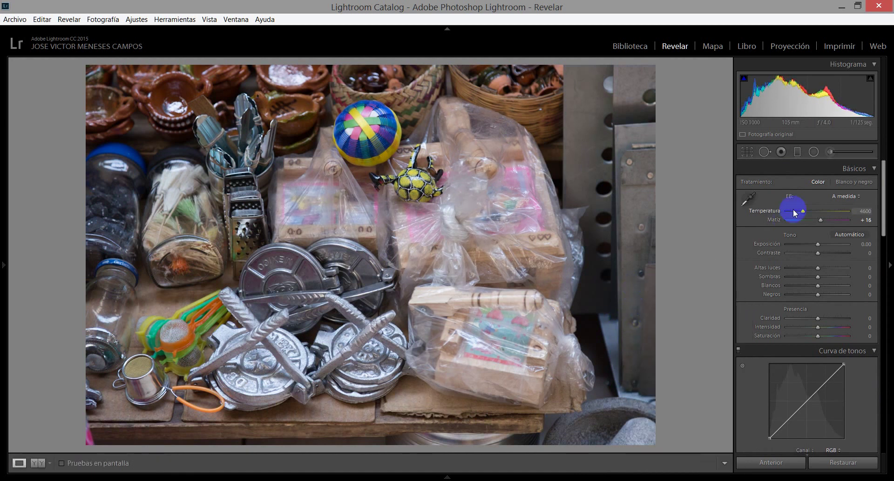
left_click(845, 196)
left_click(847, 207)
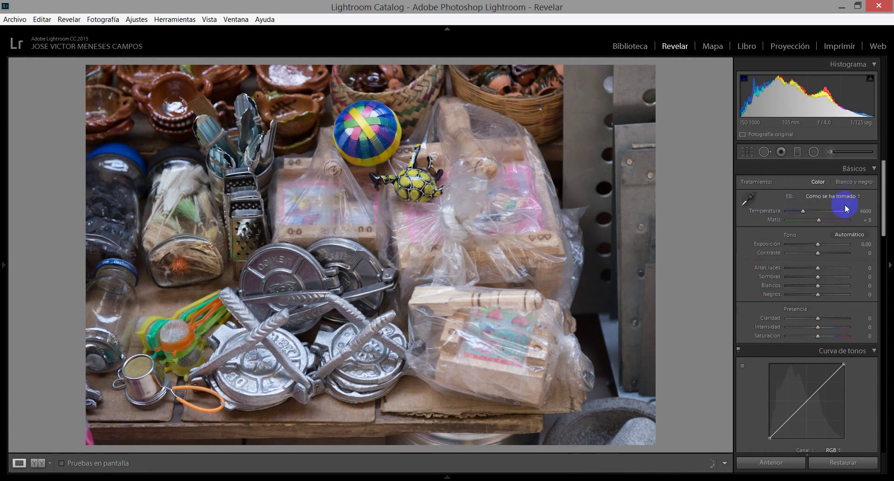
Raise exposure to +0.95 and contrast to +30 in the Basic panel.
left_click(817, 245)
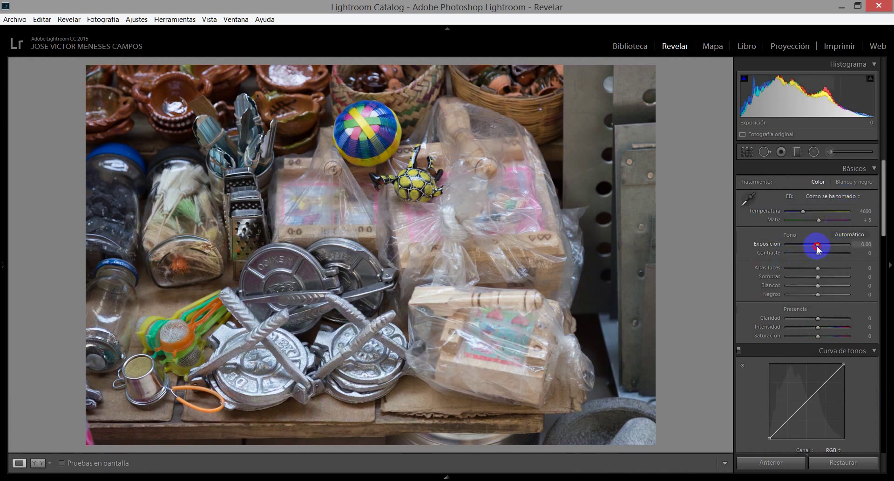
left_click_drag(819, 249, 824, 247)
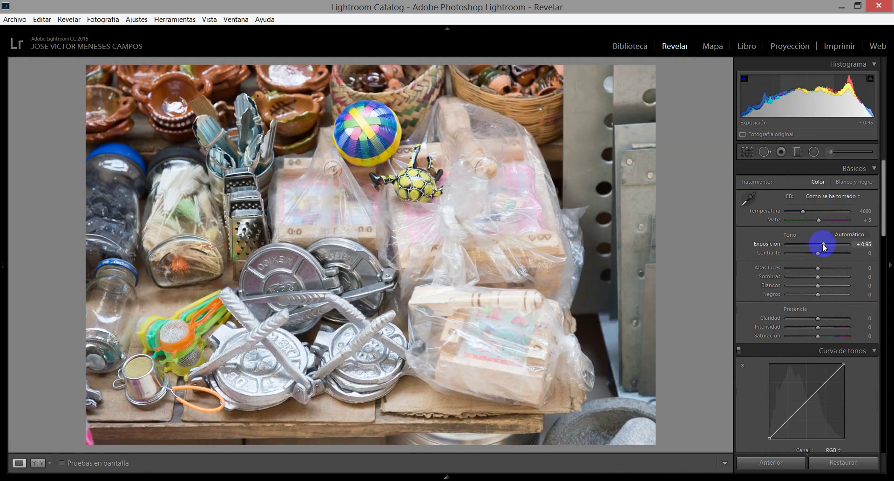
left_click(818, 253)
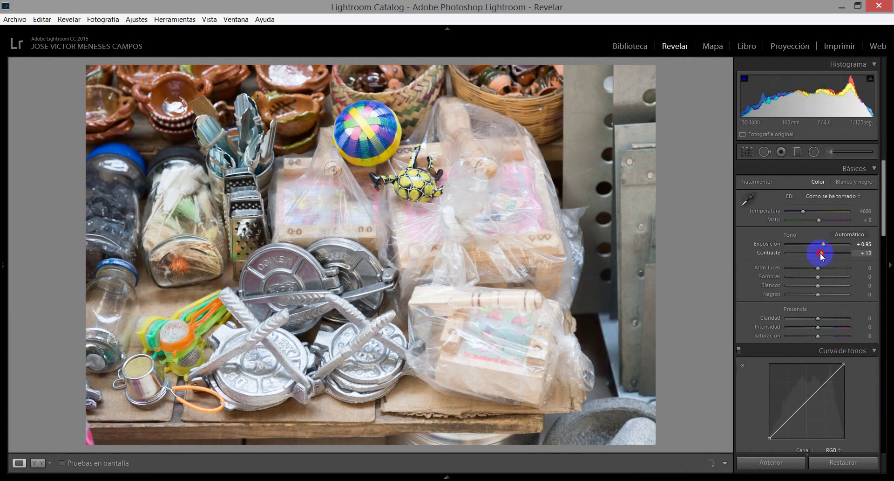
left_click_drag(818, 253, 826, 255)
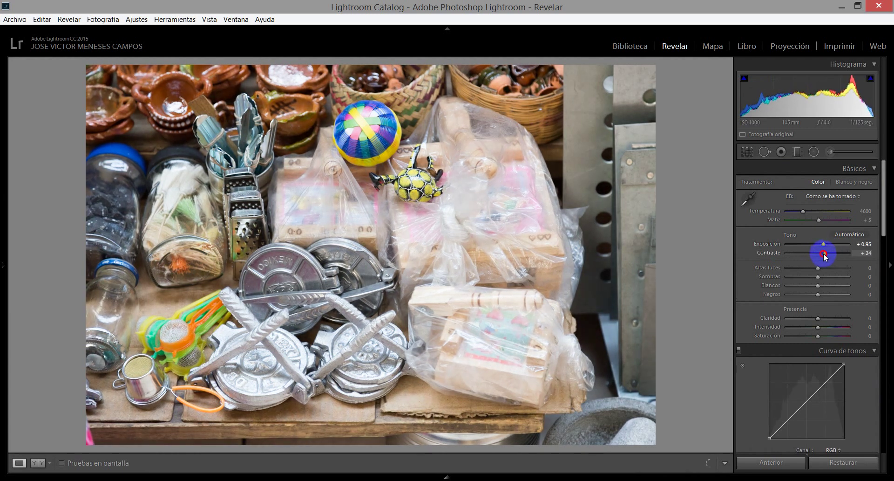
left_click(822, 270)
Set highlights −24, shadows +7, whites +10 and blacks −7 with clipping preview, and raise clarity.
mouse_move(819, 271)
left_mouse_down()
mouse_move(806, 274)
mouse_move(834, 278)
mouse_move(811, 280)
mouse_move(831, 274)
mouse_move(820, 276)
left_mouse_up()
key("alt")
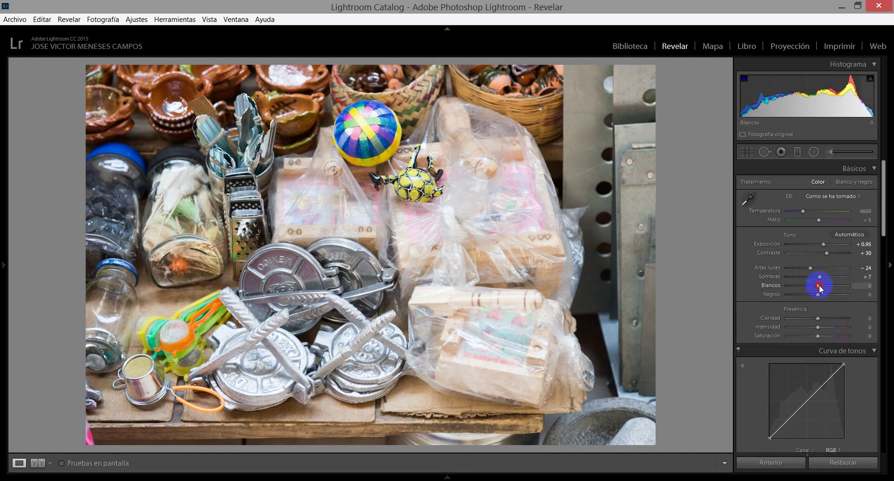
key("alt")
mouse_move(819, 287)
left_mouse_down()
mouse_move(833, 295)
mouse_move(816, 296)
left_mouse_up()
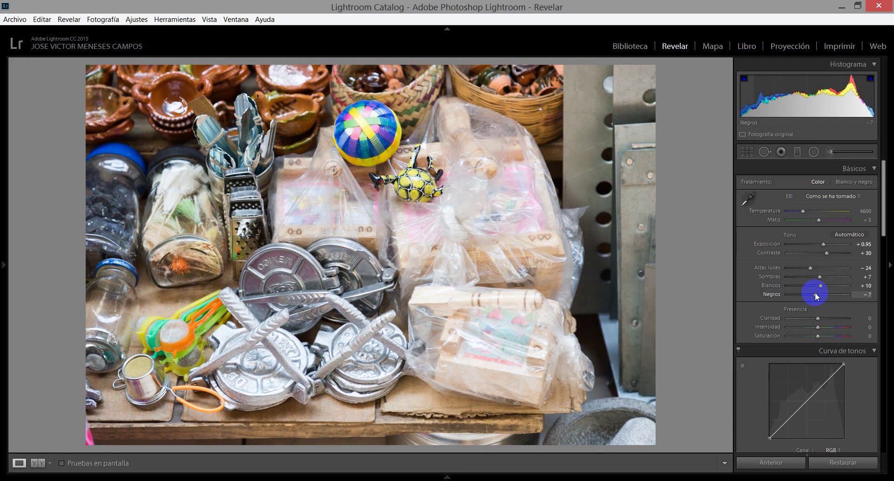
left_click_drag(818, 318, 827, 321)
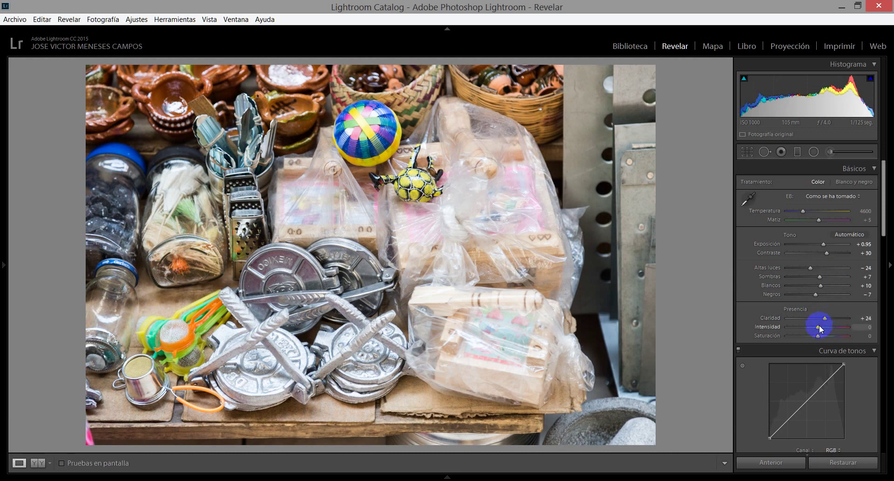
Set vibrance and saturation to +10 each.
left_click(848, 327)
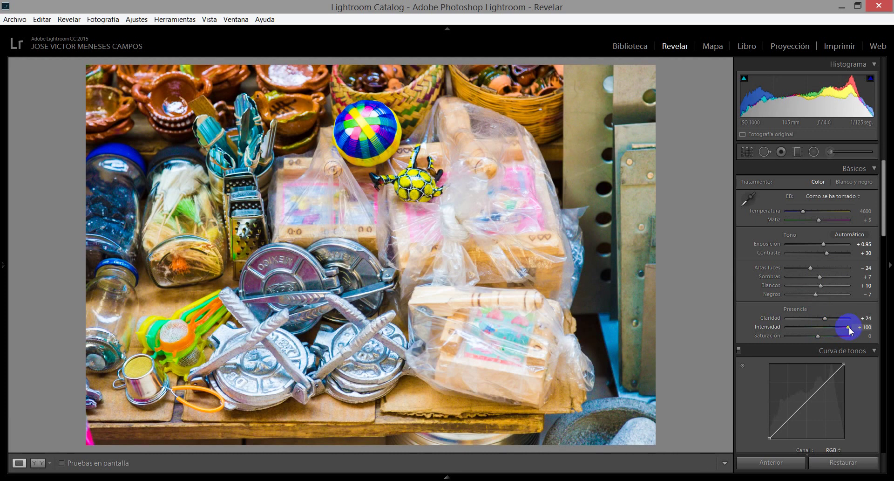
left_click(864, 326)
type("10")
key("Return")
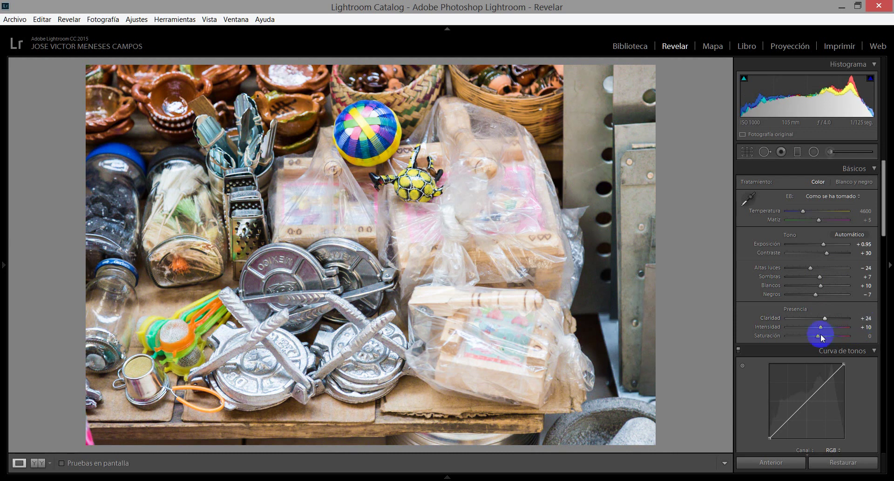
left_click(860, 335)
key("Return")
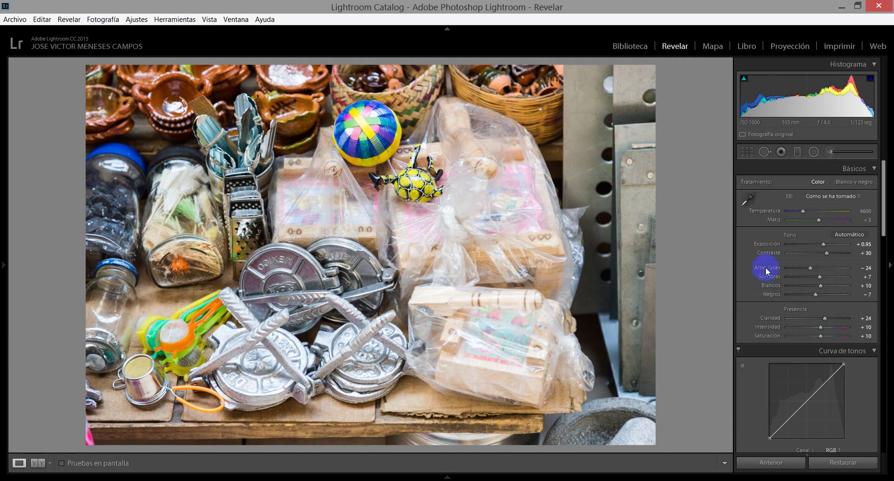
Apply the Medium Contrast point curve in the Tone Curve panel.
left_click_drag(883, 208, 884, 243)
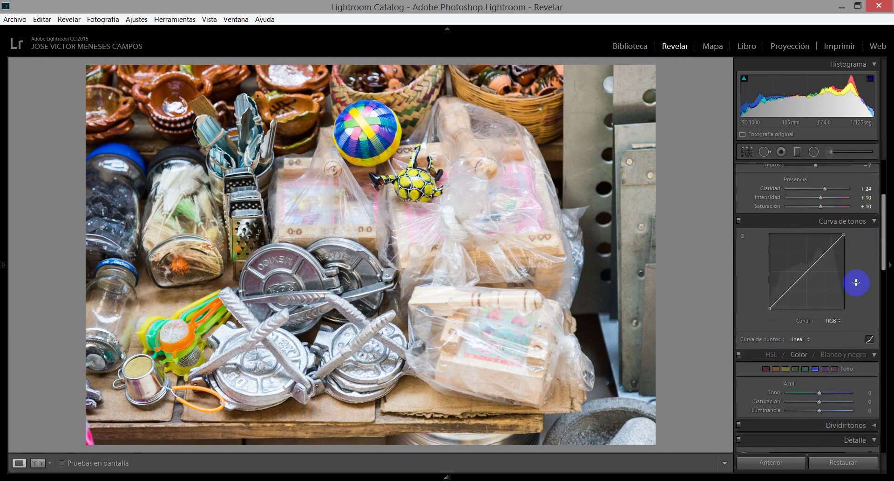
left_click(808, 340)
left_click(810, 363)
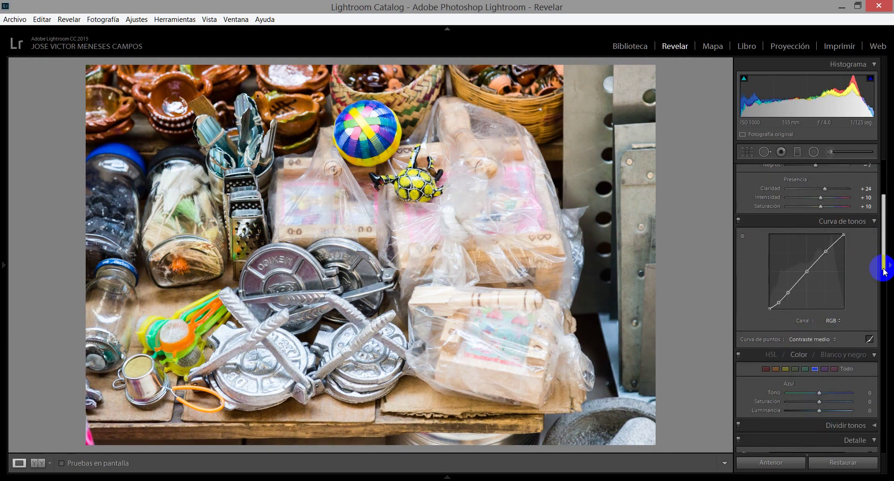
left_click_drag(884, 259, 887, 332)
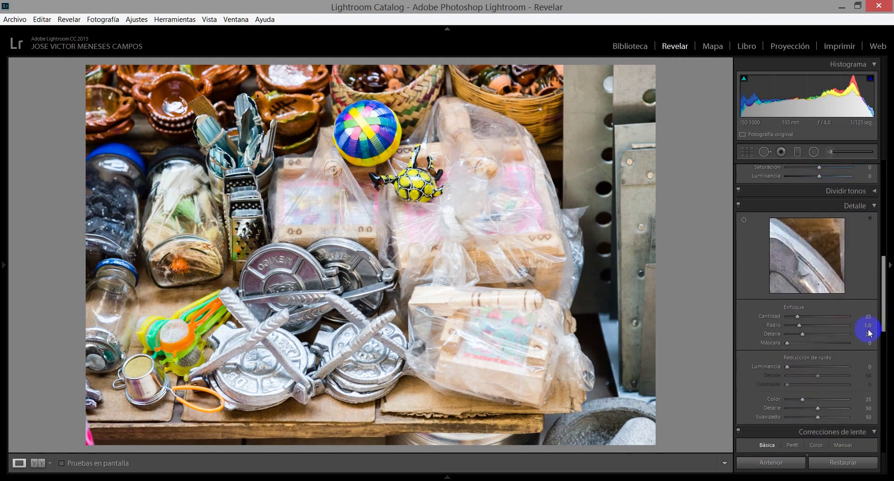
Set luminance noise reduction to 26 and sharpening masking to 54, checking detail at 1:1.
left_click_drag(788, 366, 802, 367)
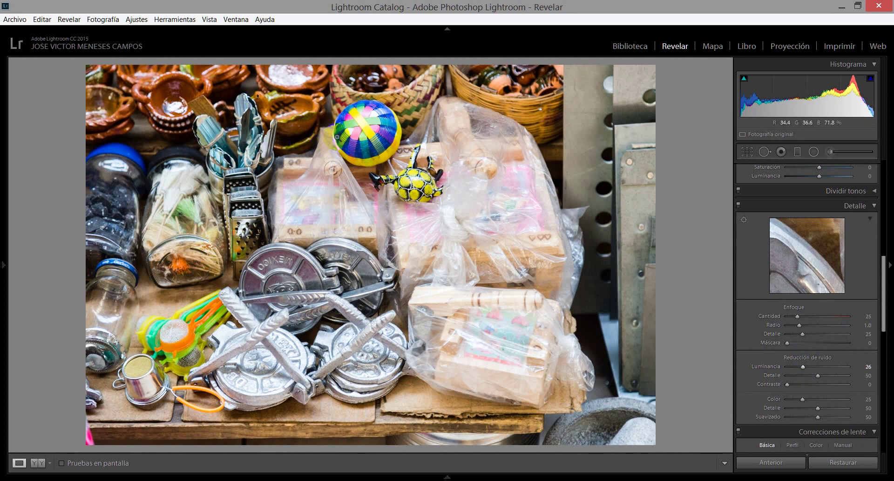
left_click(336, 137)
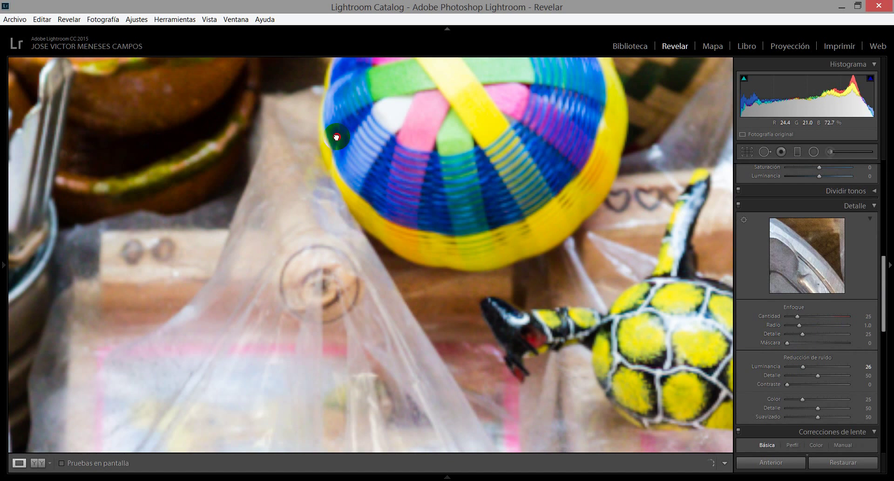
left_click_drag(337, 137, 342, 225)
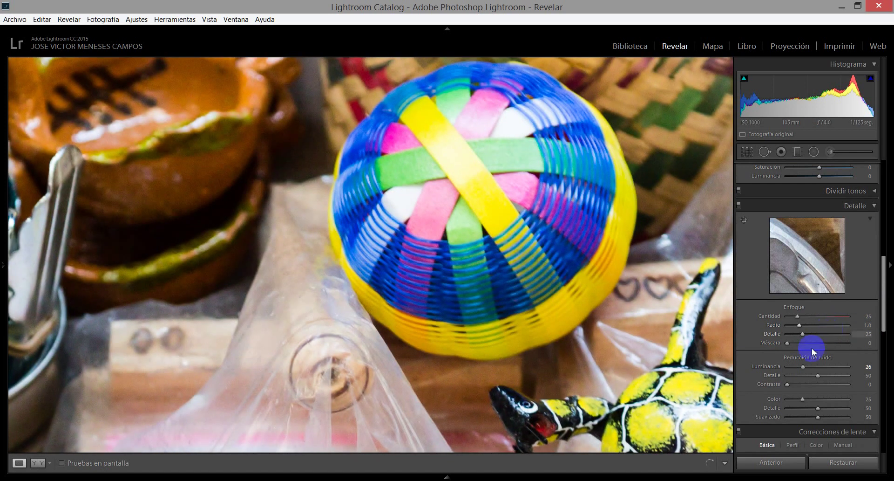
left_click(539, 246)
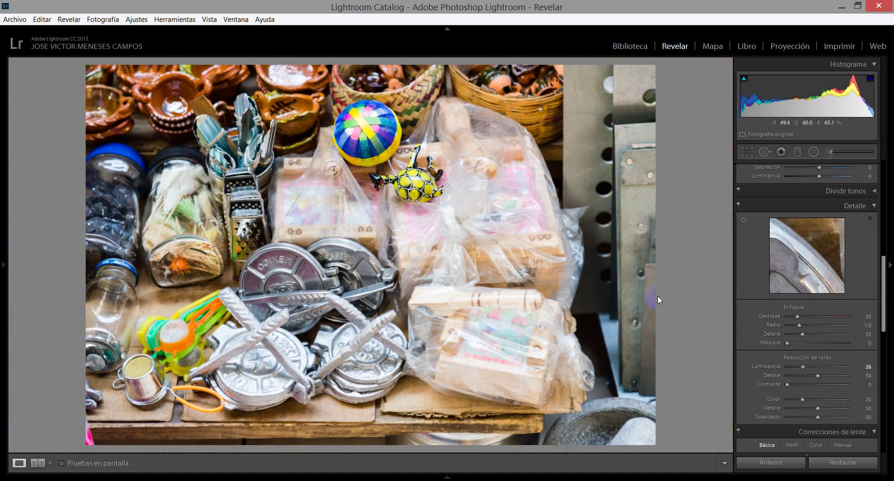
left_click_drag(787, 342, 824, 337)
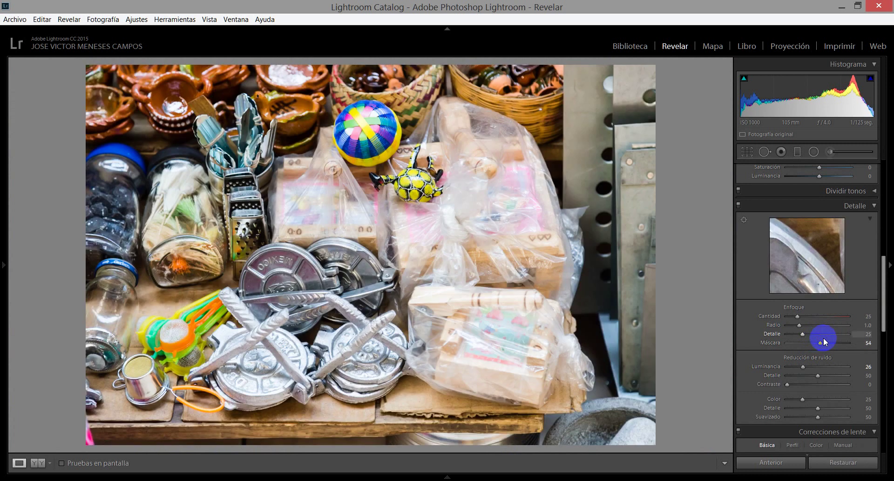
left_click_drag(883, 311, 889, 332)
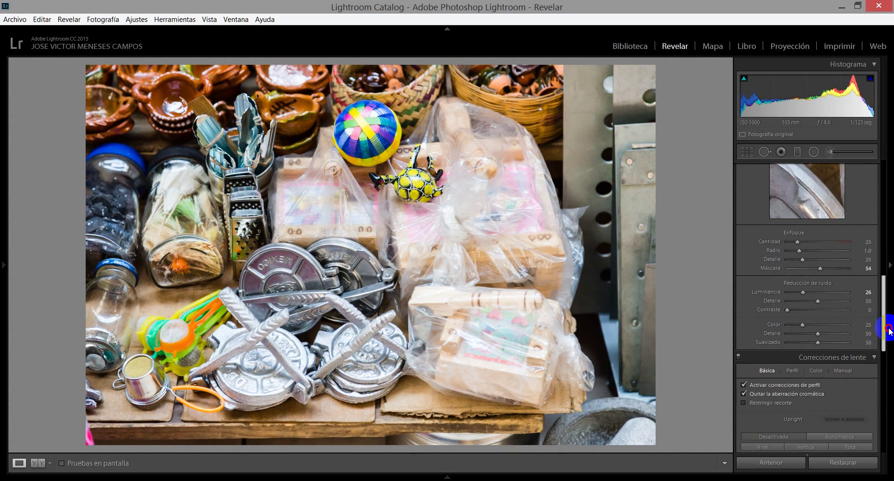
left_click_drag(888, 331, 891, 377)
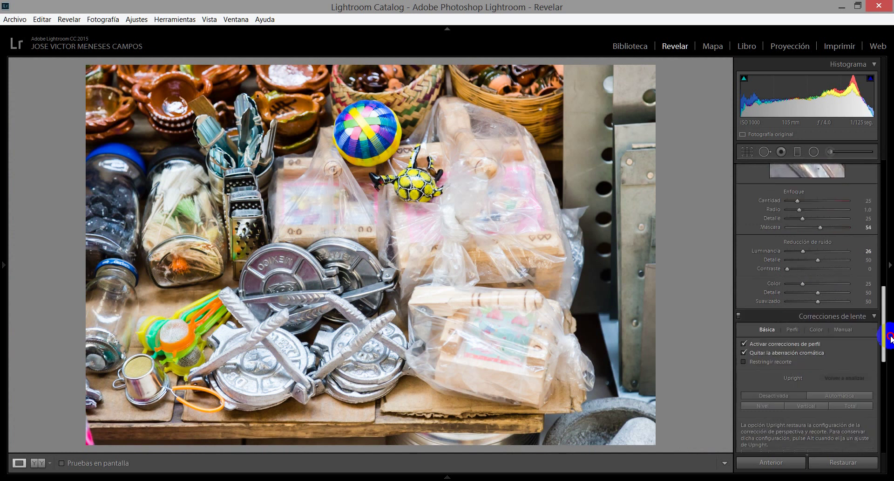
scroll(890, 376, "down", 3)
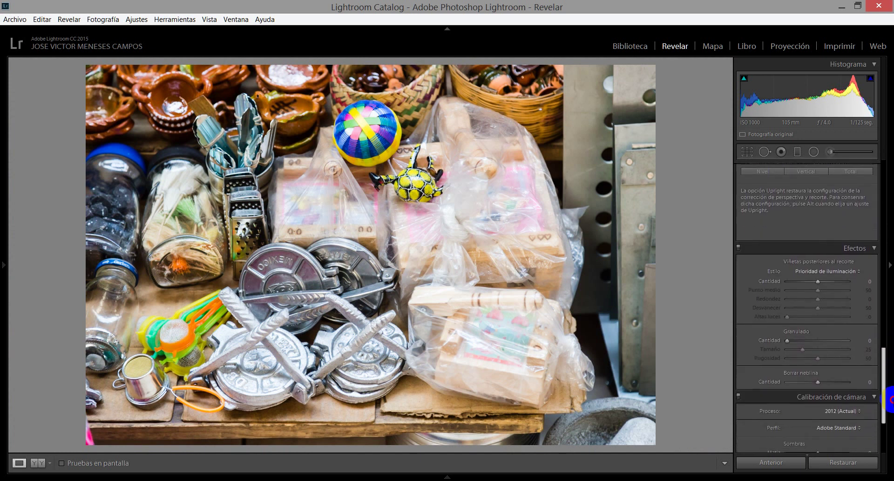
scroll(890, 377, "down", 2)
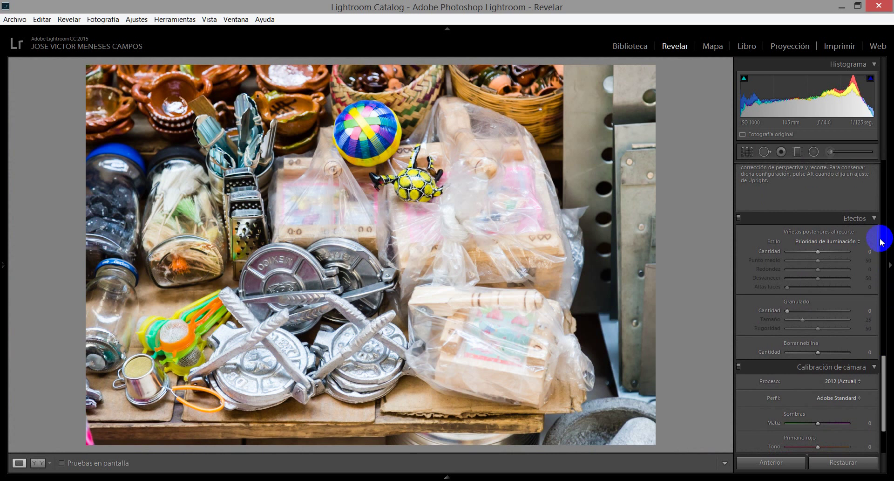
left_click(874, 219)
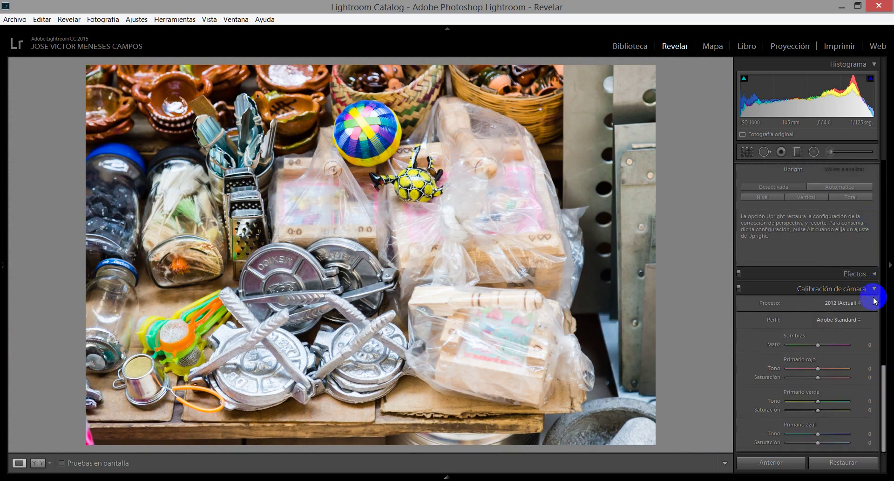
left_click(859, 320)
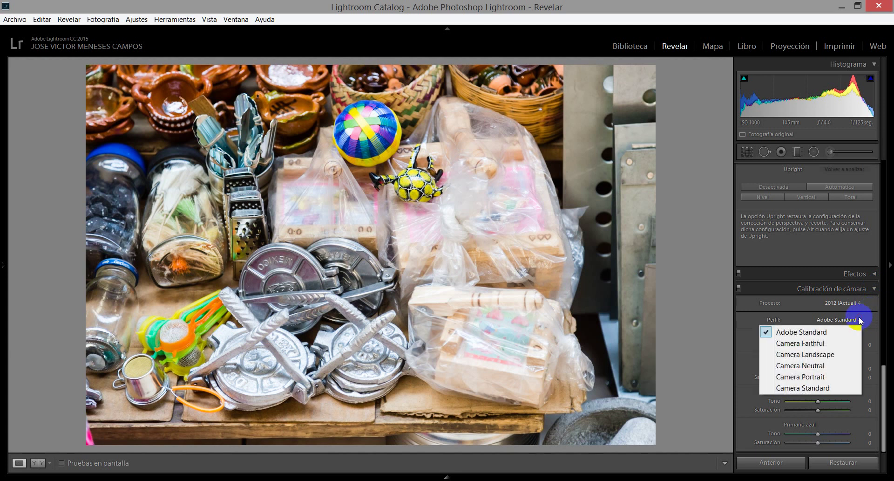
left_click(884, 335)
left_click_drag(884, 377, 884, 189)
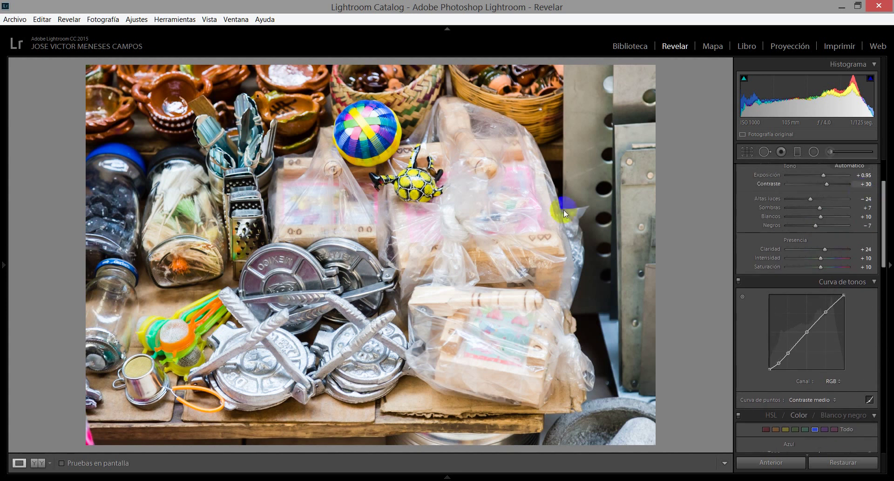
Pull the exposure back from +0.95 to +0.50.
left_click_drag(885, 194, 885, 172)
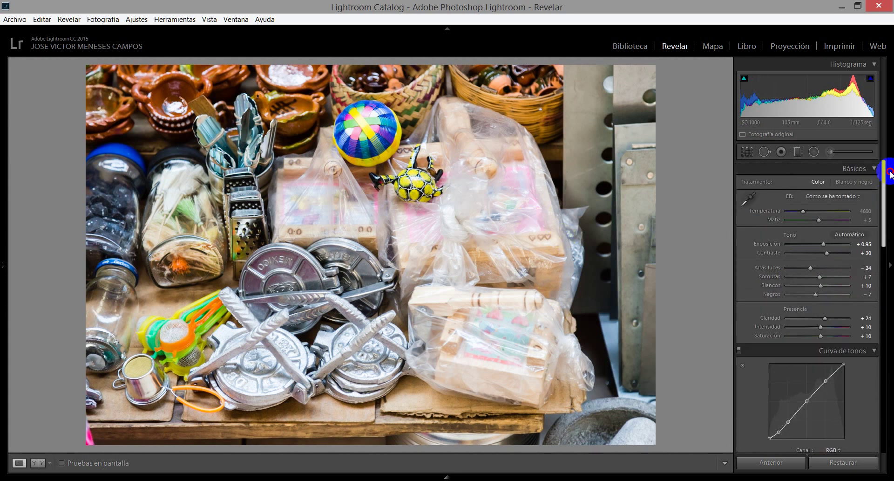
left_click_drag(824, 247, 821, 247)
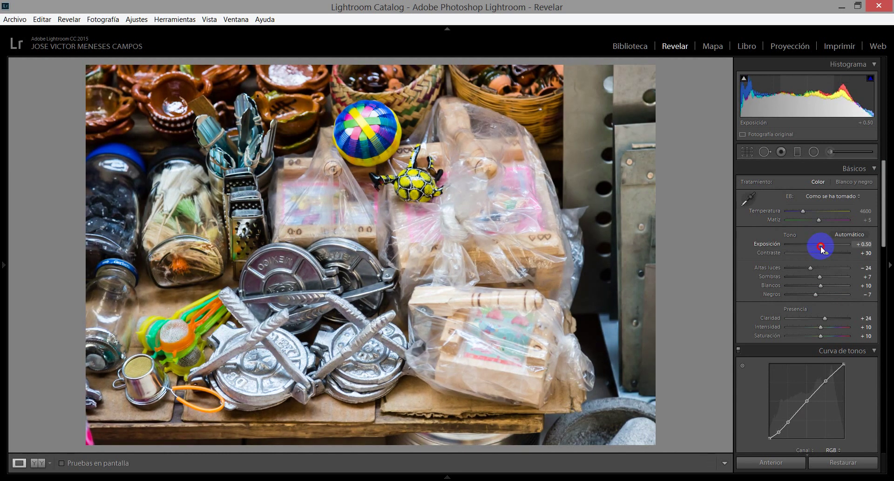
Crop the photo tighter by pulling in the bottom, left, top and right edges.
left_click(752, 155)
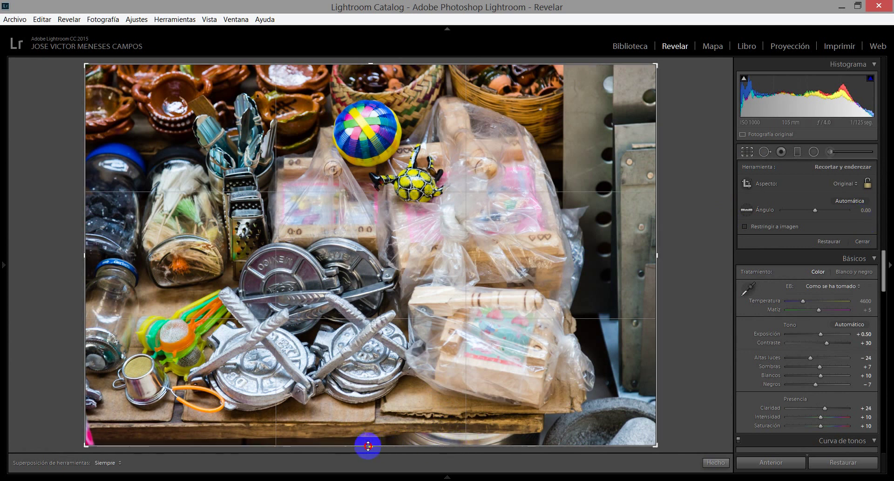
left_click_drag(368, 446, 381, 437)
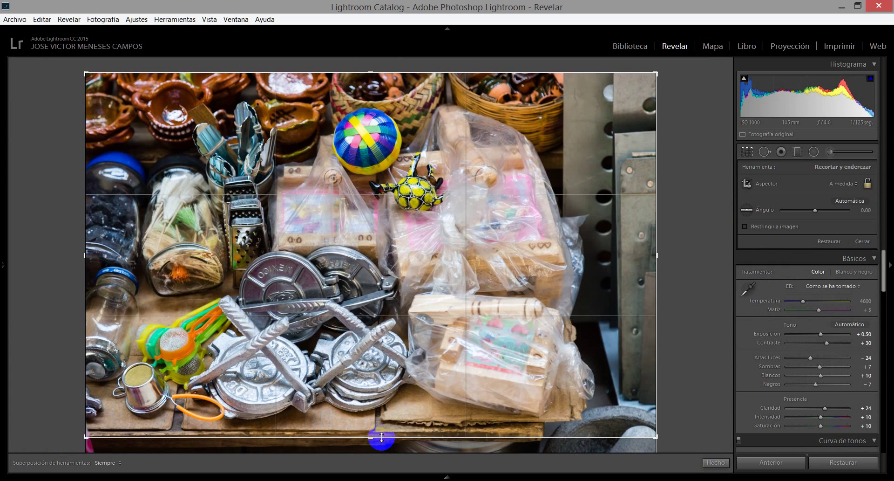
left_click(86, 253)
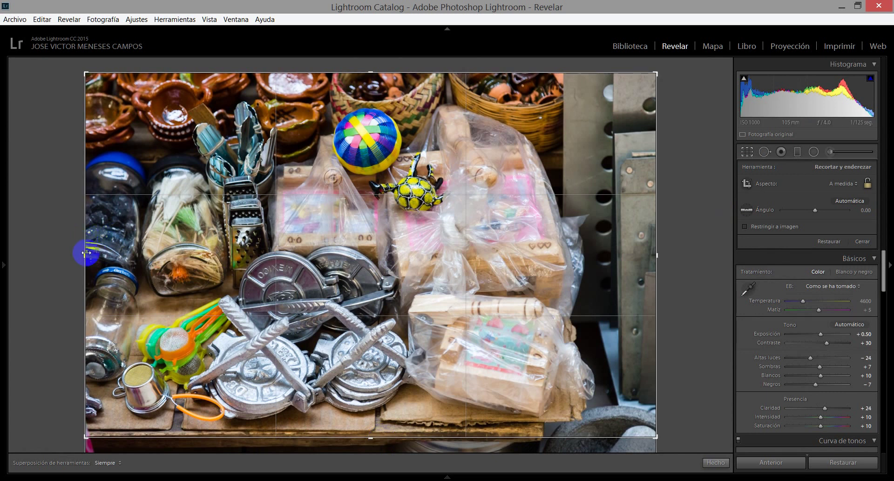
left_click_drag(87, 253, 101, 251)
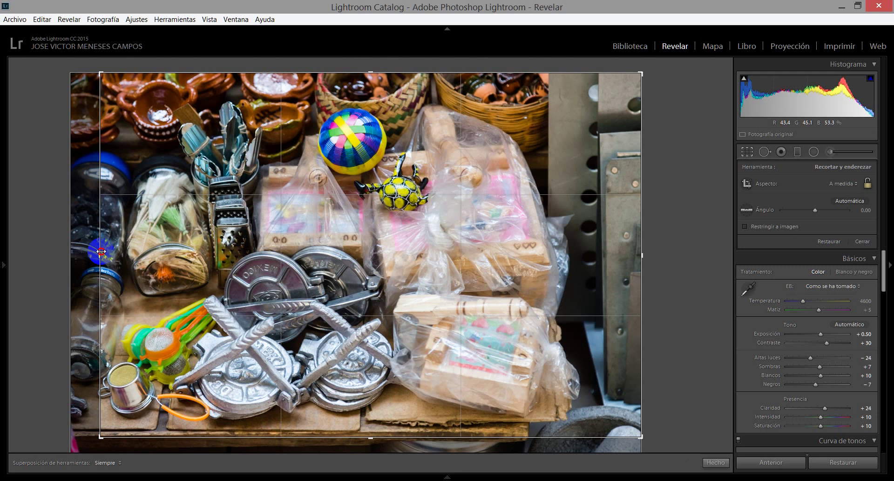
left_click_drag(375, 73, 376, 85)
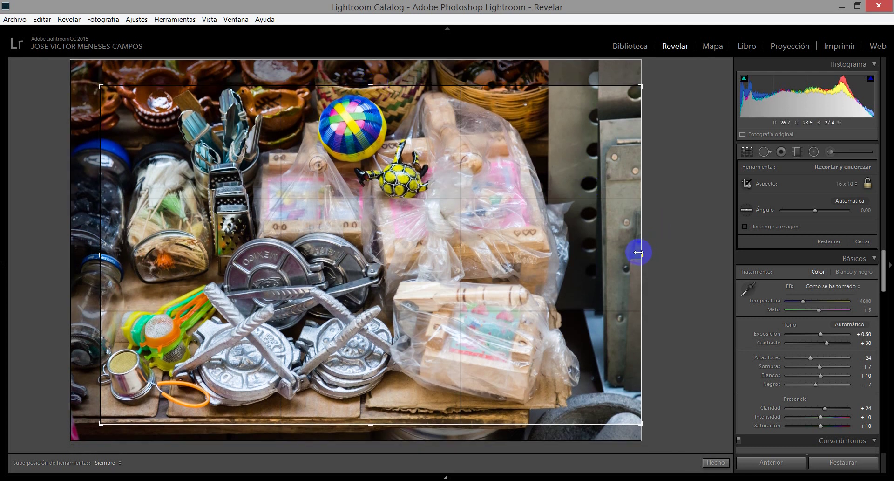
left_click_drag(638, 254, 608, 252)
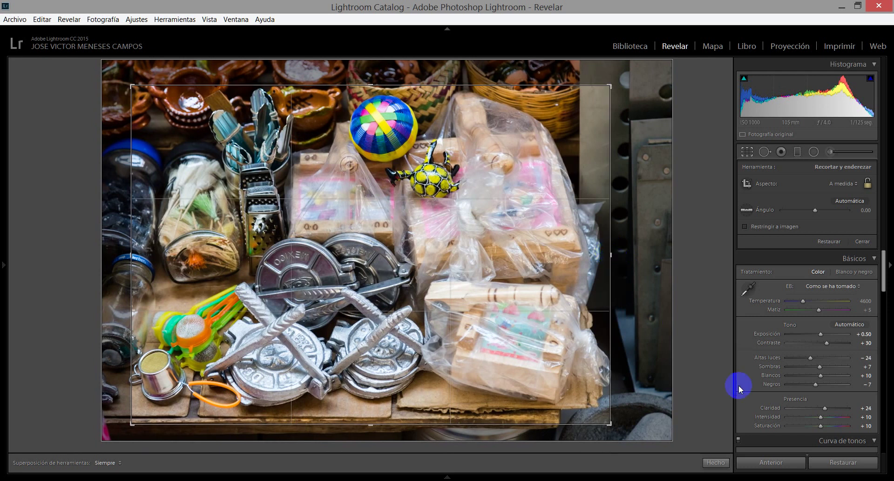
Commit the crop and set exposure to +0.40 by typing 0.4.
left_click(716, 461)
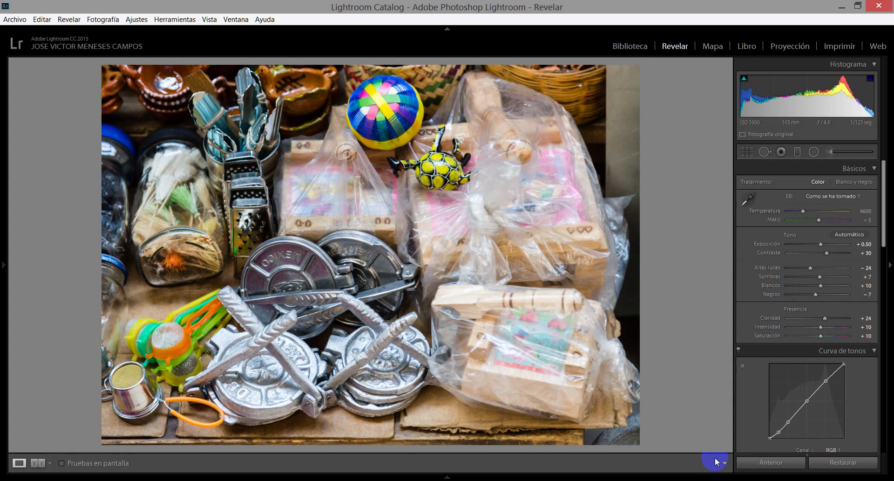
left_click(865, 247)
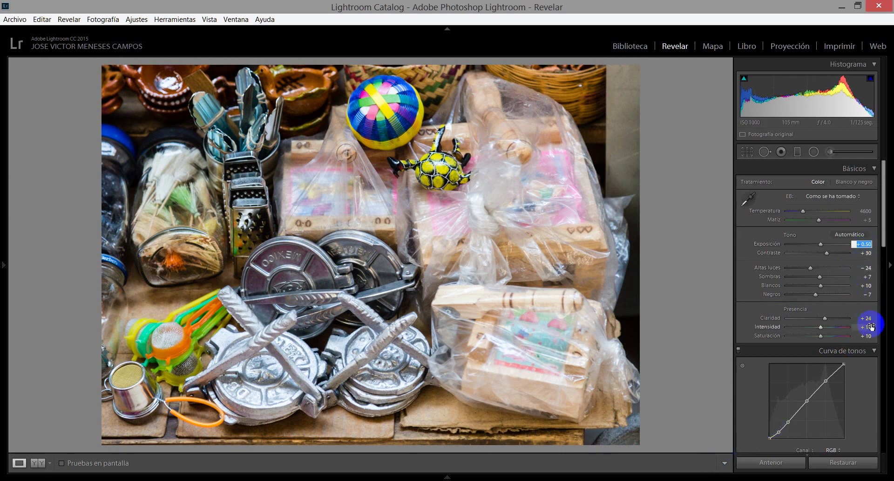
type("0.4")
key("Return")
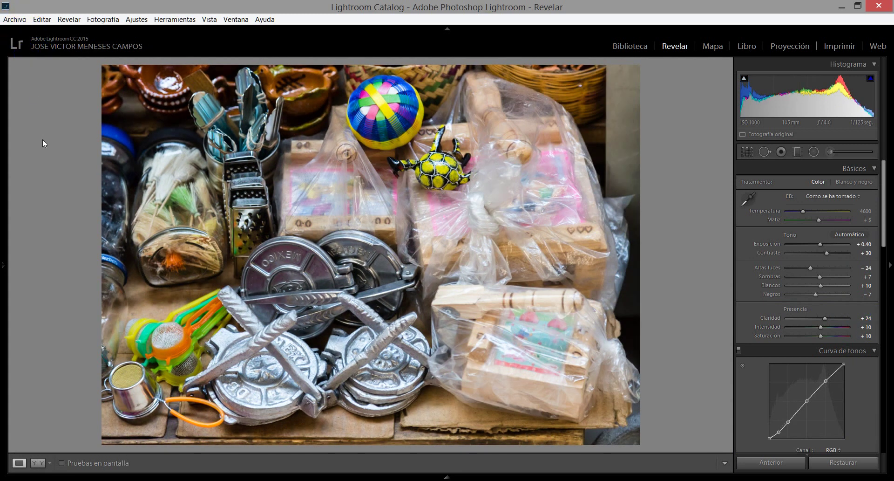
key("alt+a")
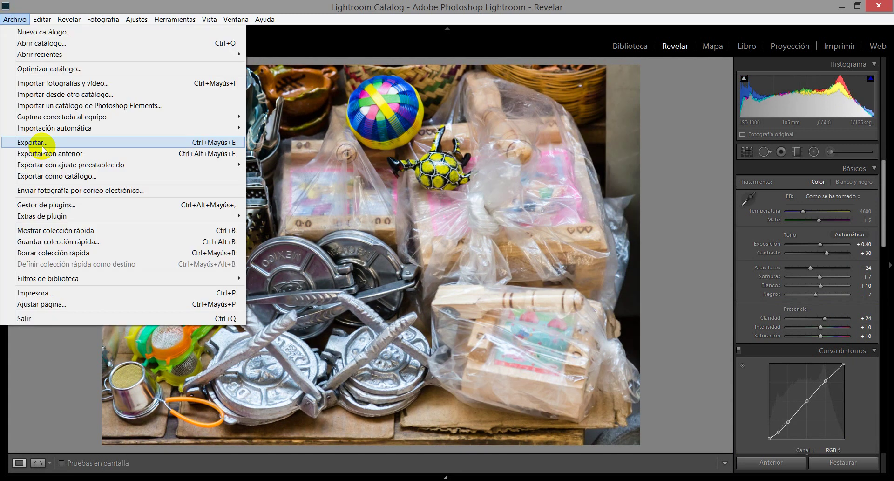
Export a full-size JPEG without resizing, adding the 2016 watermark.
left_click(42, 145)
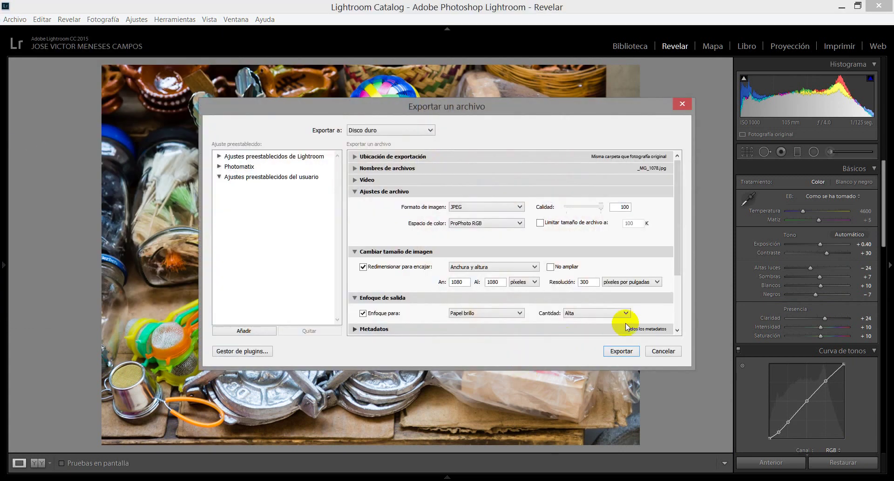
left_click(363, 267)
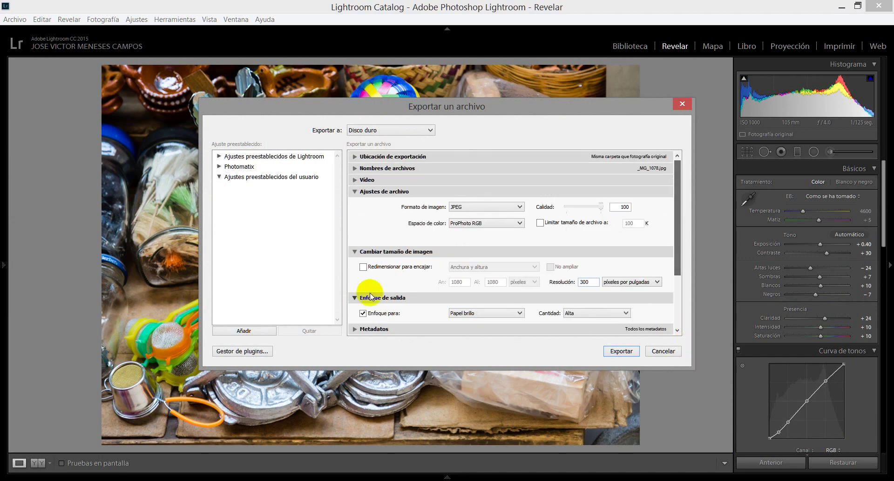
left_click_drag(676, 255, 677, 315)
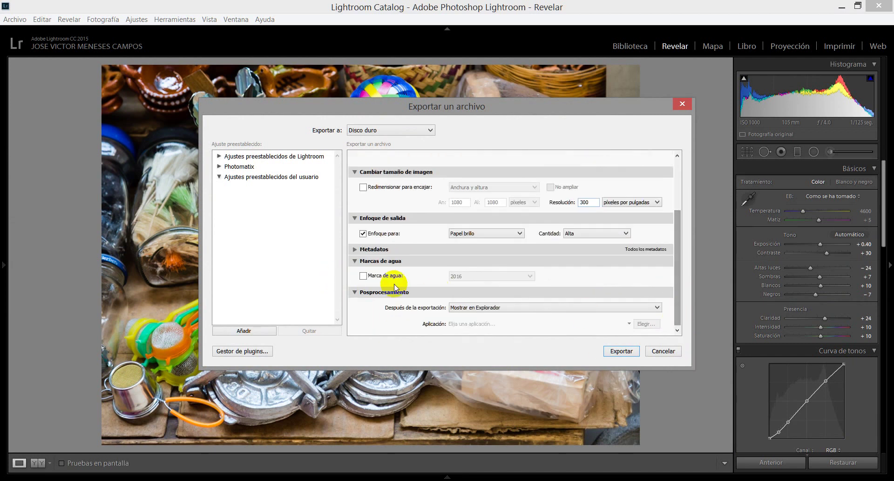
left_click(362, 276)
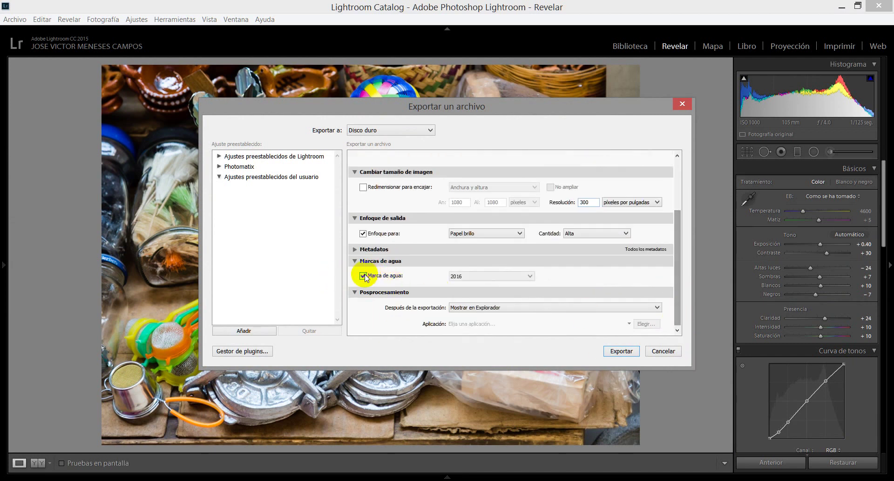
left_click(626, 352)
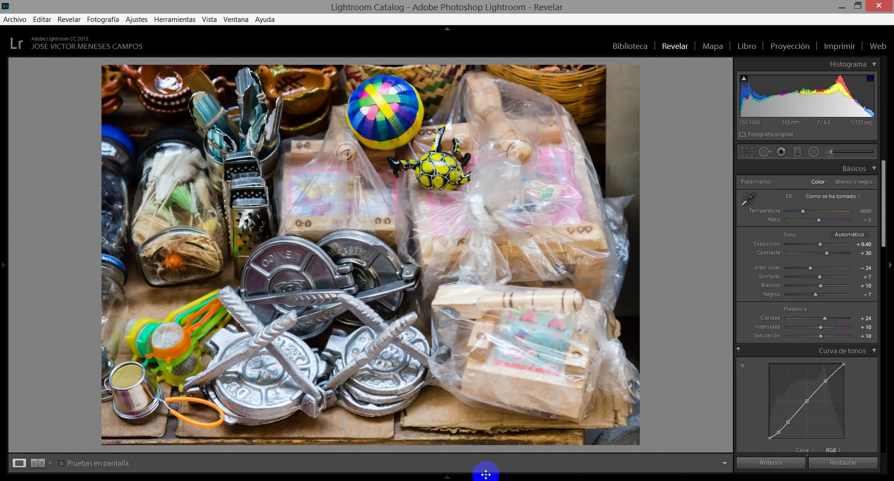